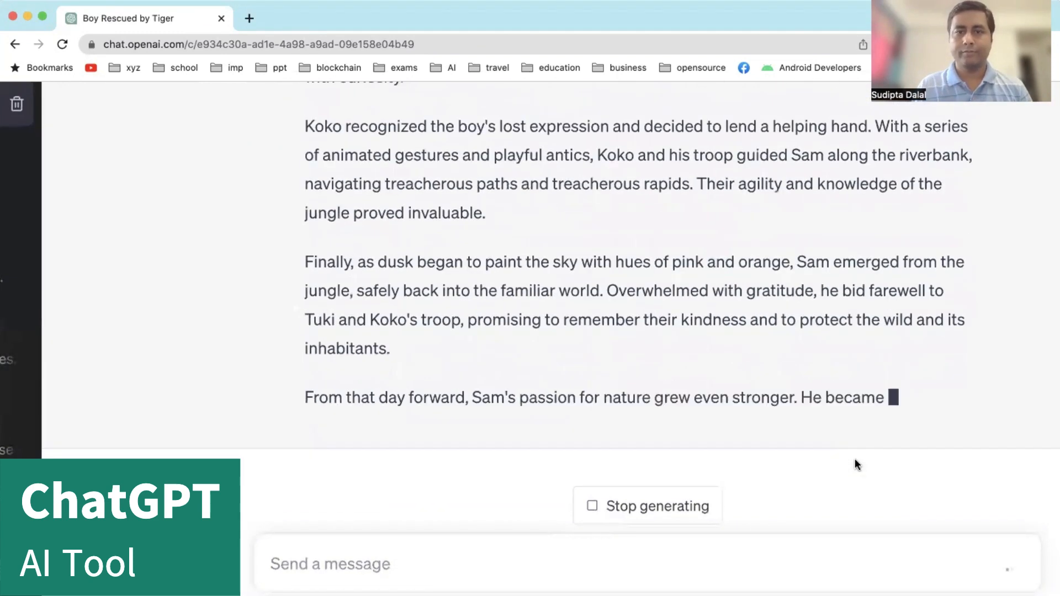
Step: Select the entire generated jungle story about Sam, from "Once upon a time" to its final sentence, and copy it
scroll(810, 431, "up", 15)
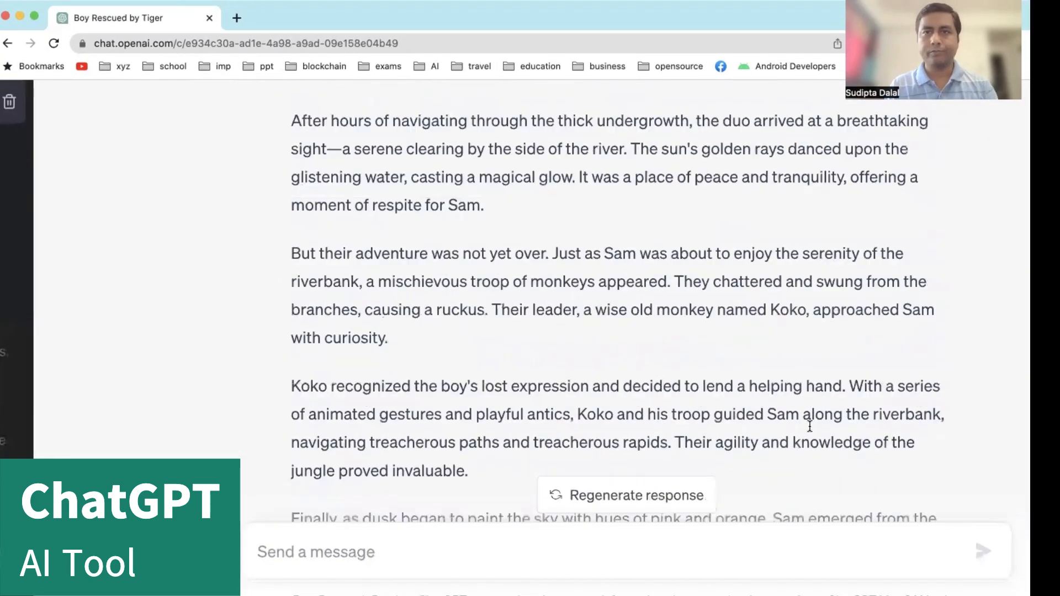
scroll(809, 428, "up", 5)
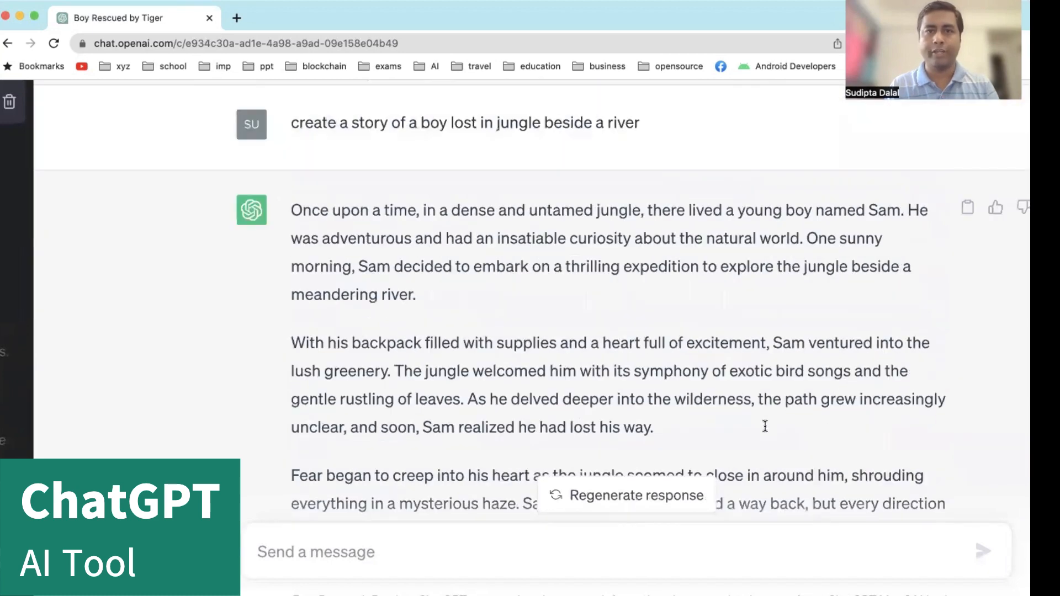
scroll(298, 246, "up", 1)
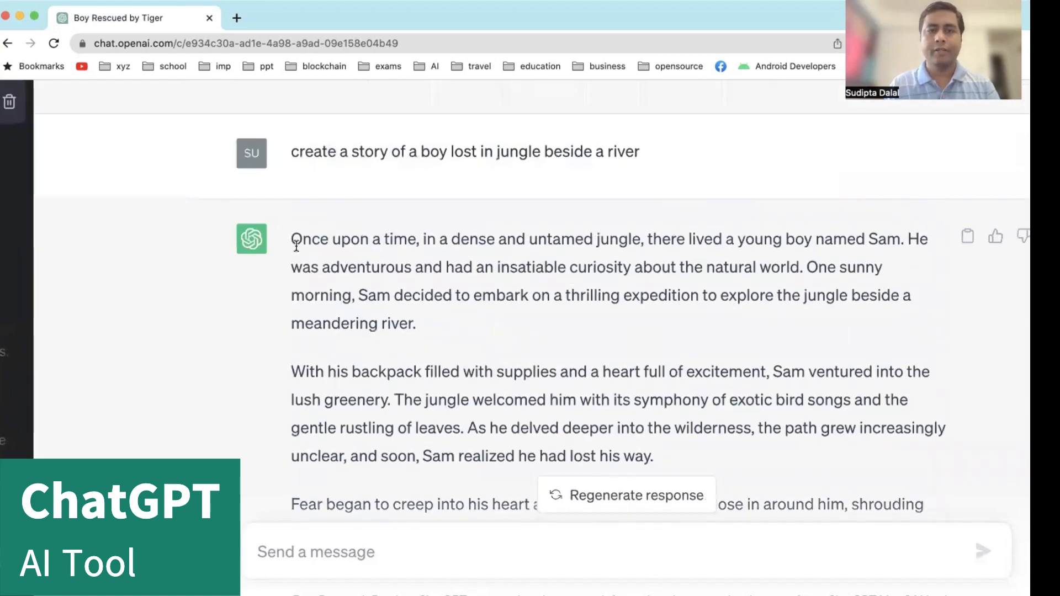
scroll(316, 280, "down", 2)
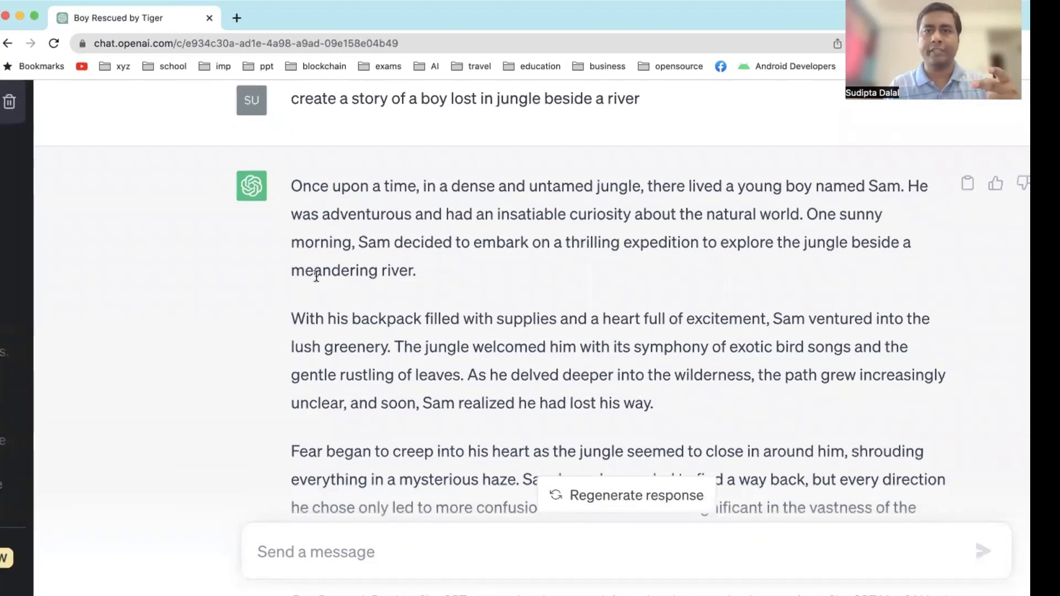
scroll(316, 276, "down", 1)
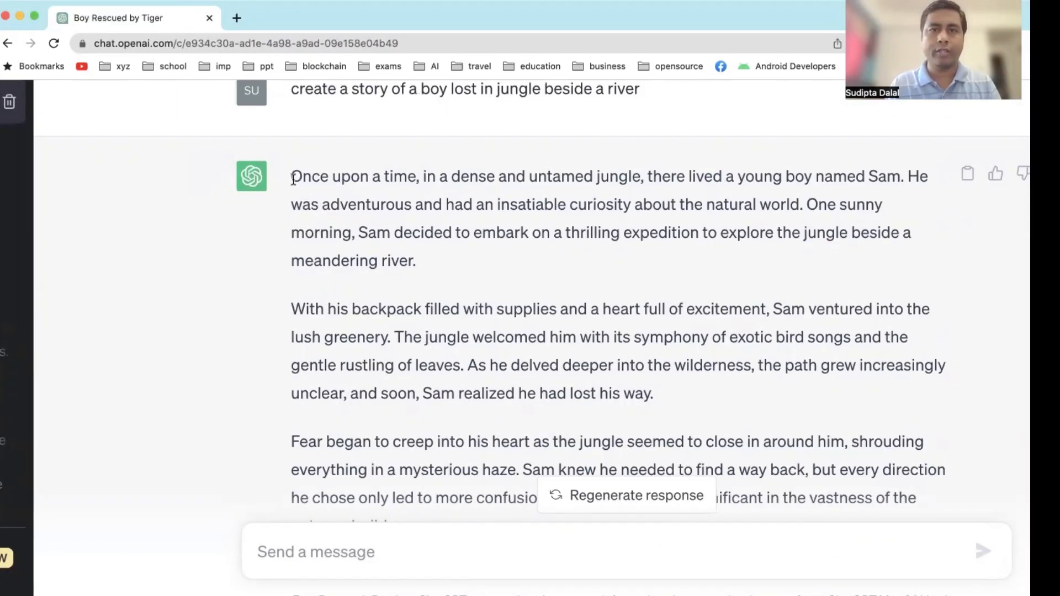
left_click_drag(294, 178, 540, 398)
scroll(435, 356, "down", 13)
scroll(445, 389, "down", 4)
right_click(518, 358)
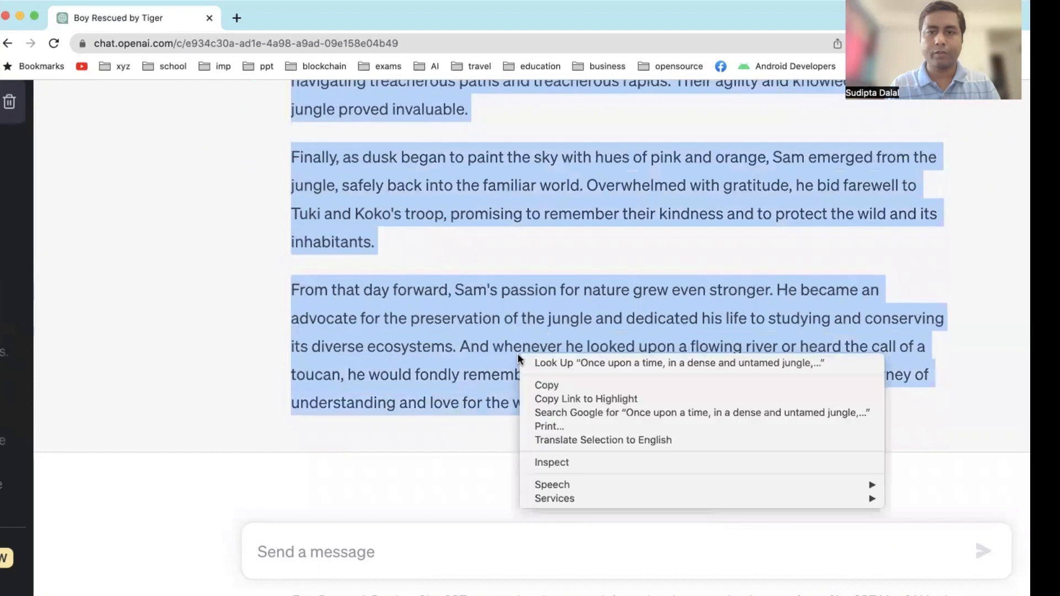
left_click(546, 385)
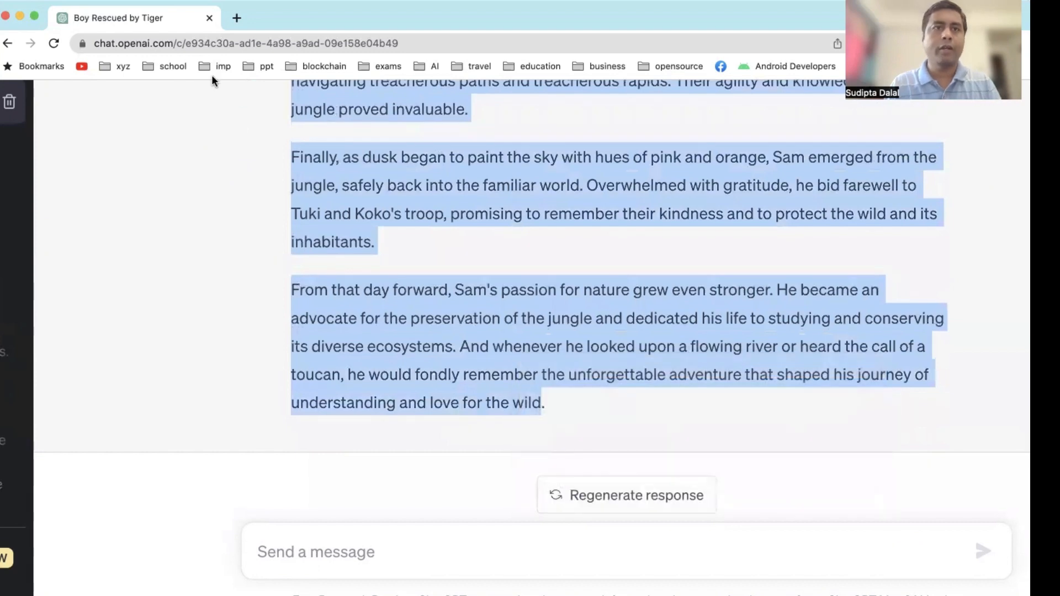
Step: Open the Clipchamp web app (app.clipchamp.com) in a new browser tab
left_click(234, 20)
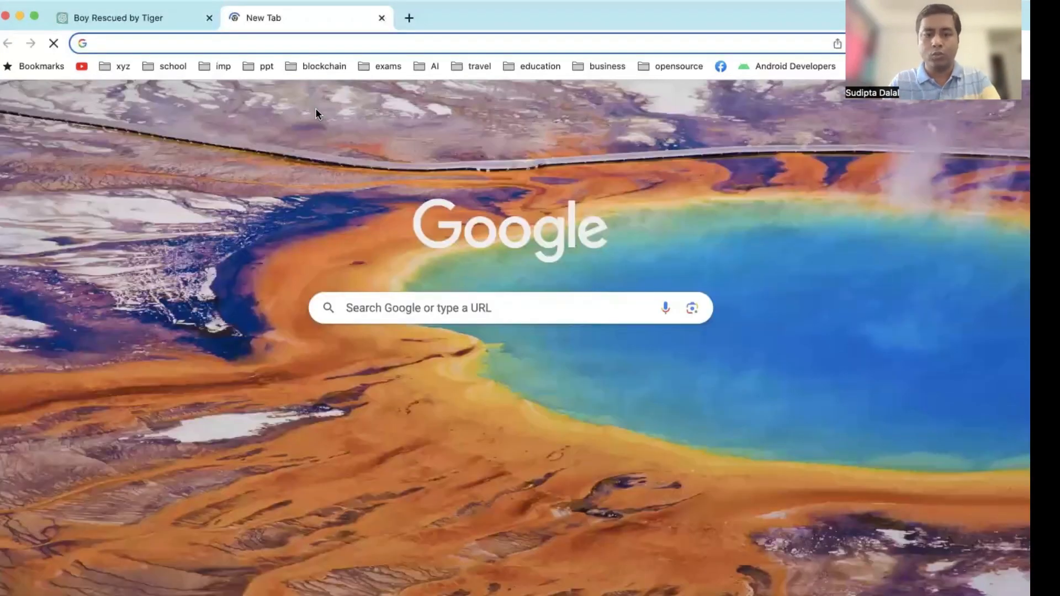
type("cli")
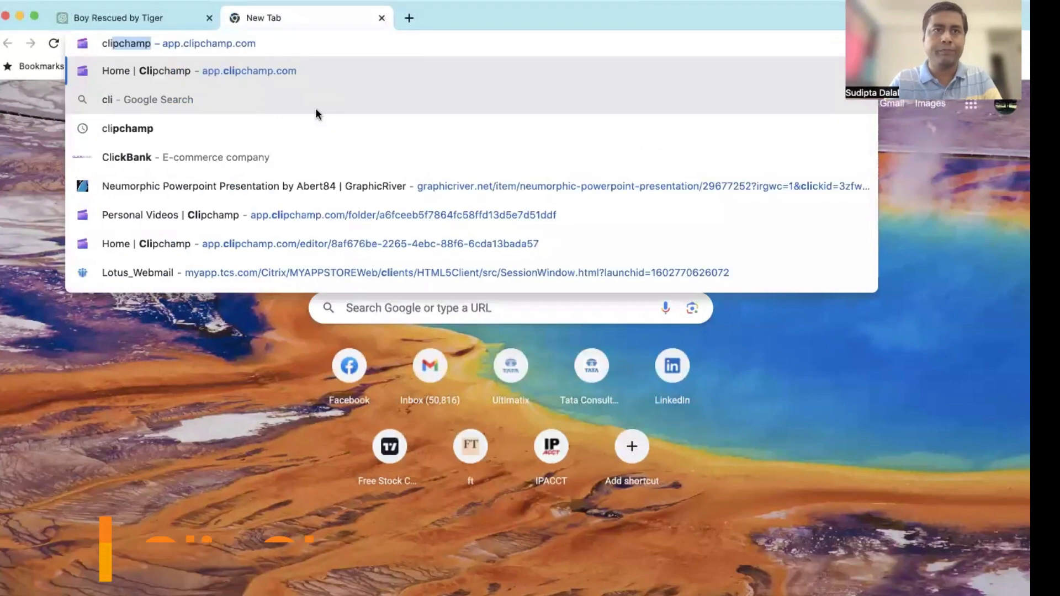
key("Return")
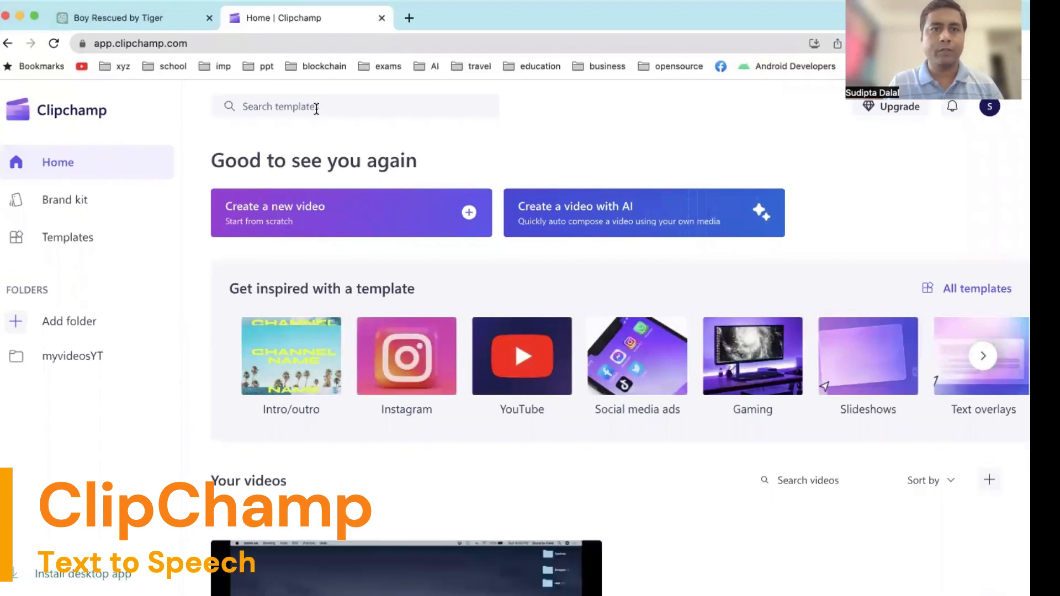
Step: Open the myvideosYT folder and create a new video in it
scroll(198, 195, "down", 1)
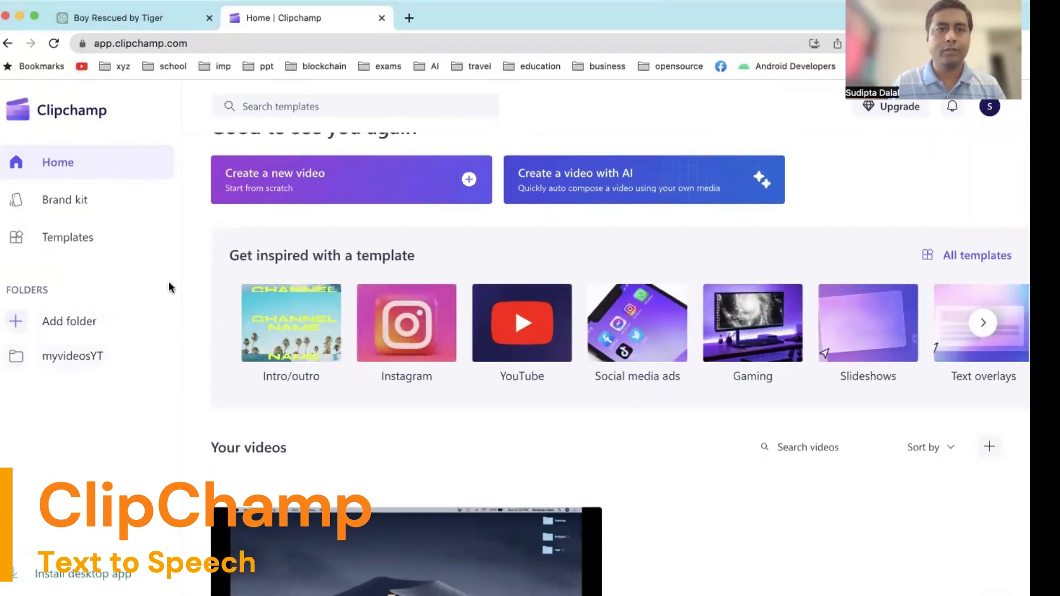
left_click(87, 369)
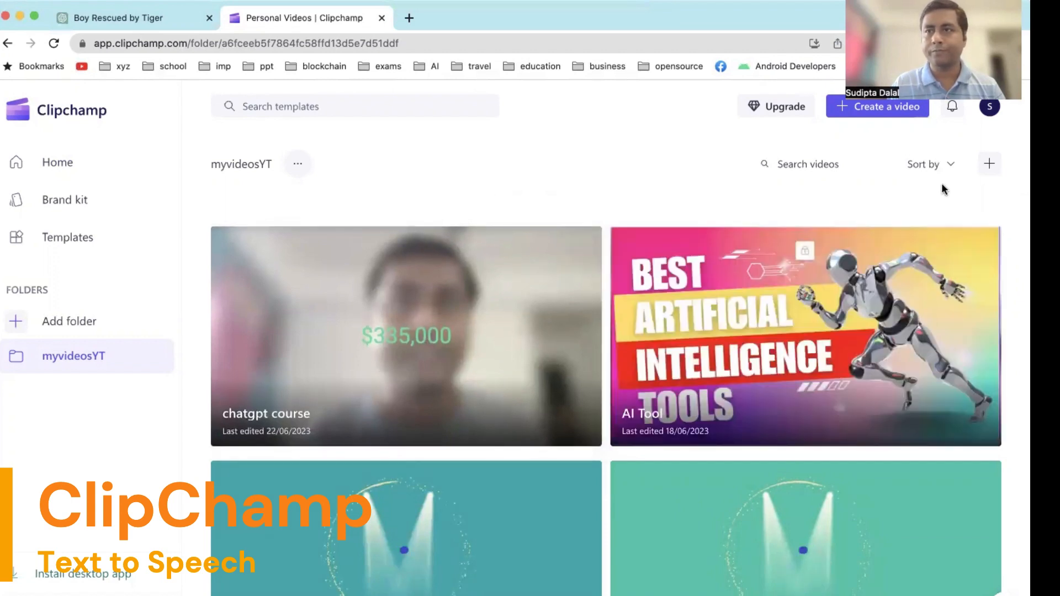
left_click(888, 111)
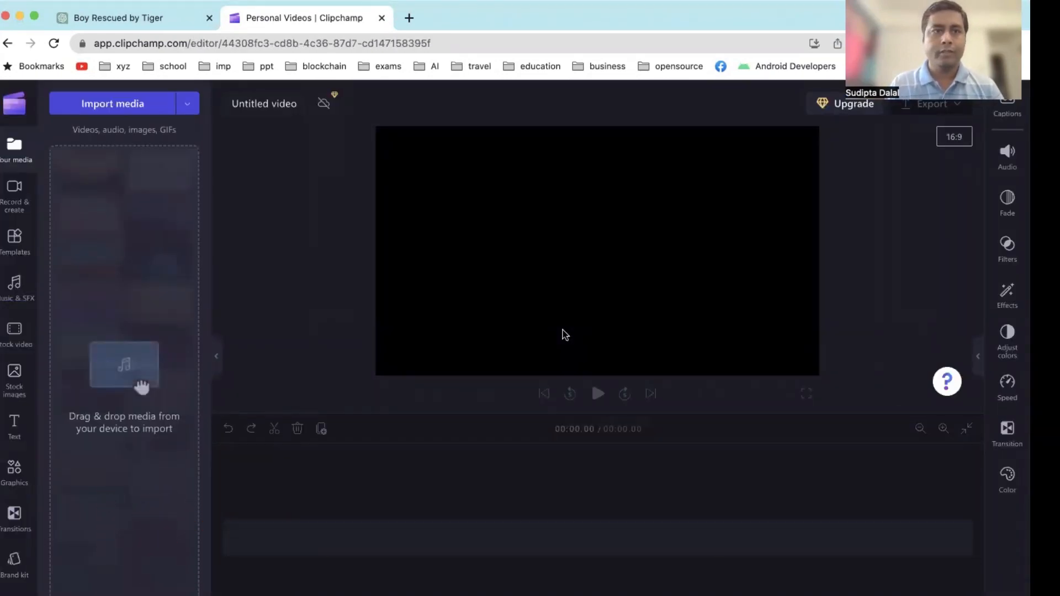
Step: Open the Text to speech tool and paste the copied jungle story as the text to narrate
left_click(17, 206)
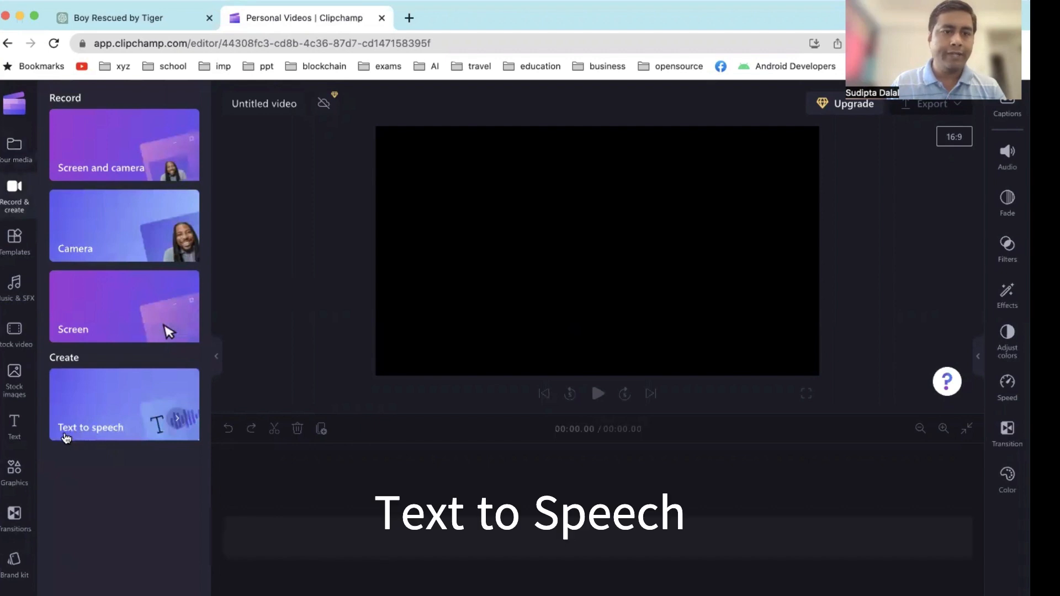
left_click(109, 410)
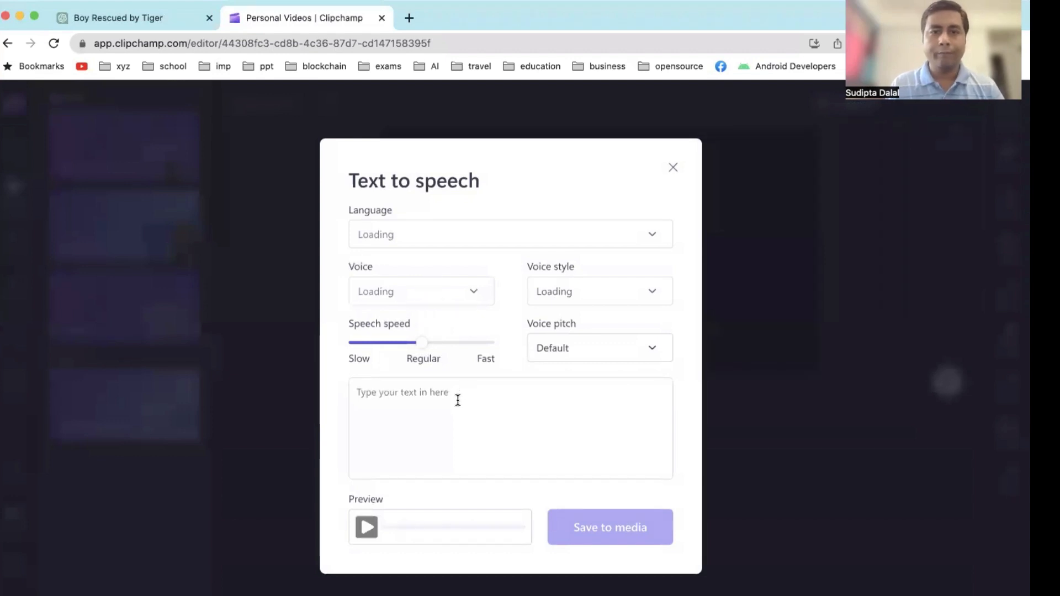
key("super+v")
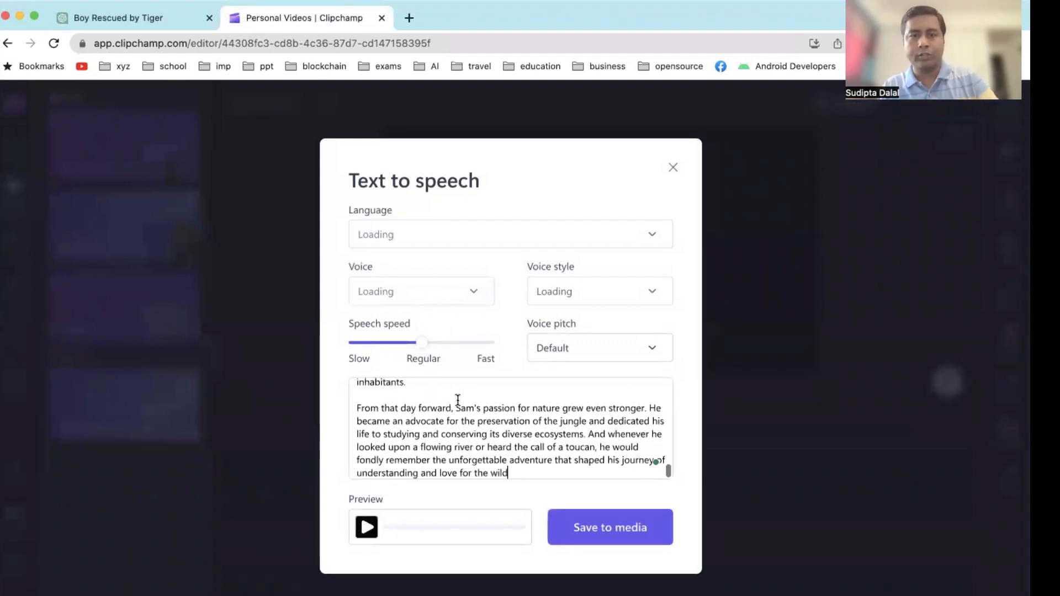
scroll(506, 417, "down", 1)
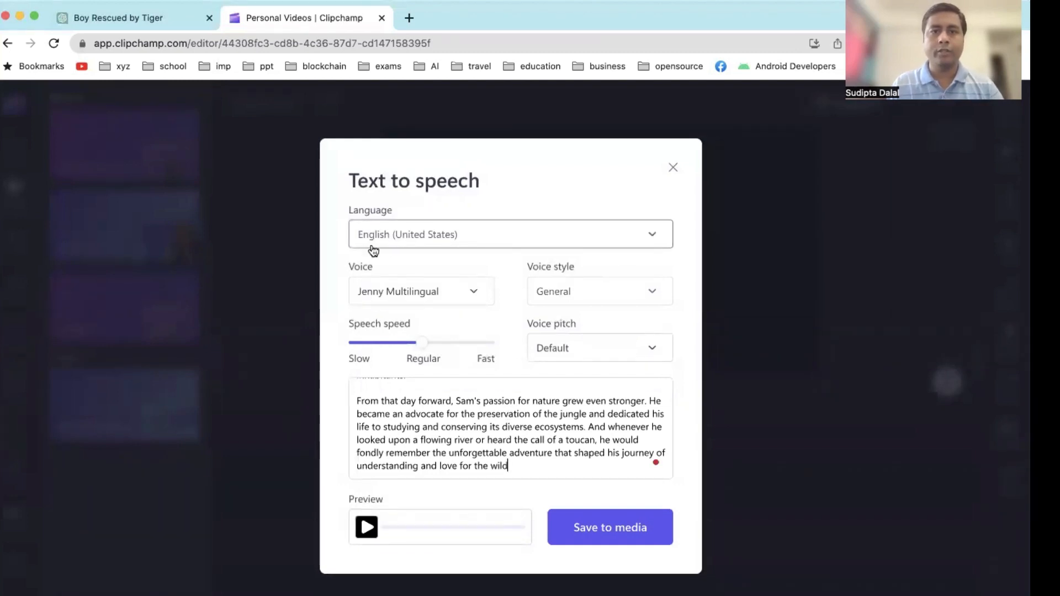
Step: Check the pasted story, preview the start of its narration, and save the speech to the project media
scroll(500, 456, "up", 15)
scroll(496, 451, "down", 15)
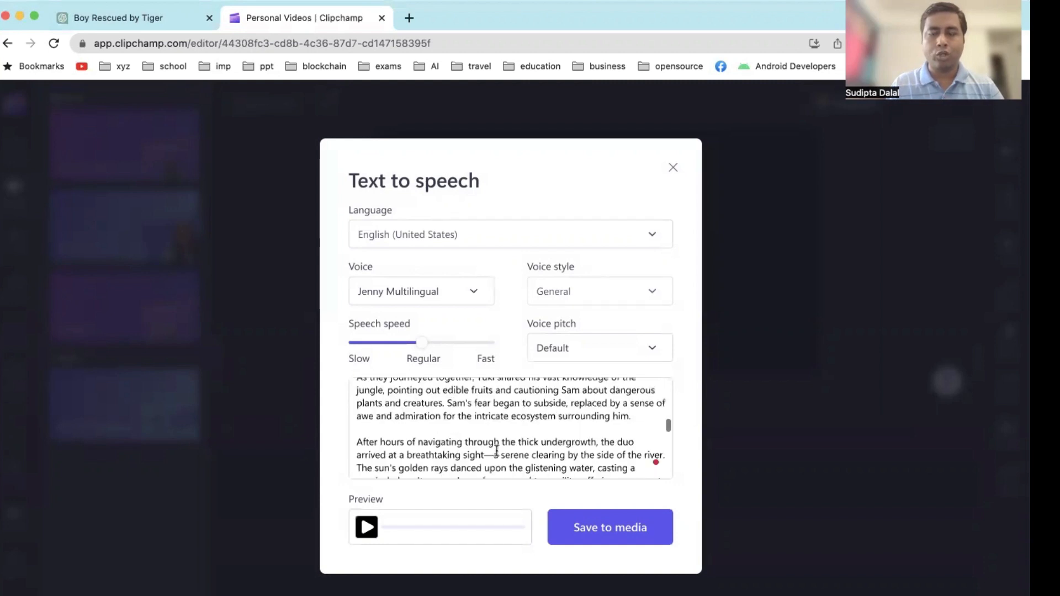
scroll(493, 448, "up", 15)
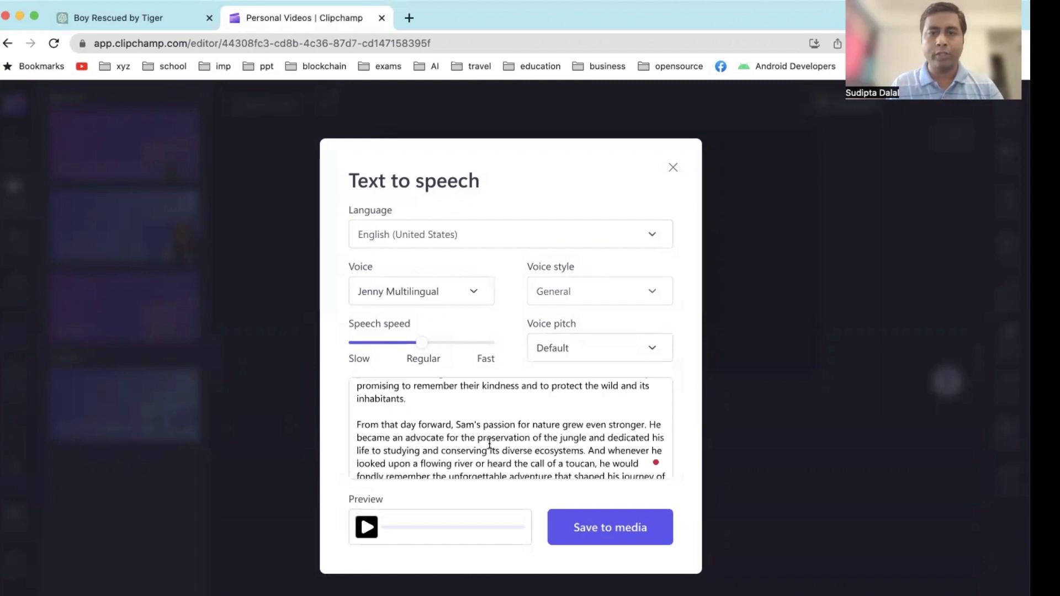
left_click(366, 529)
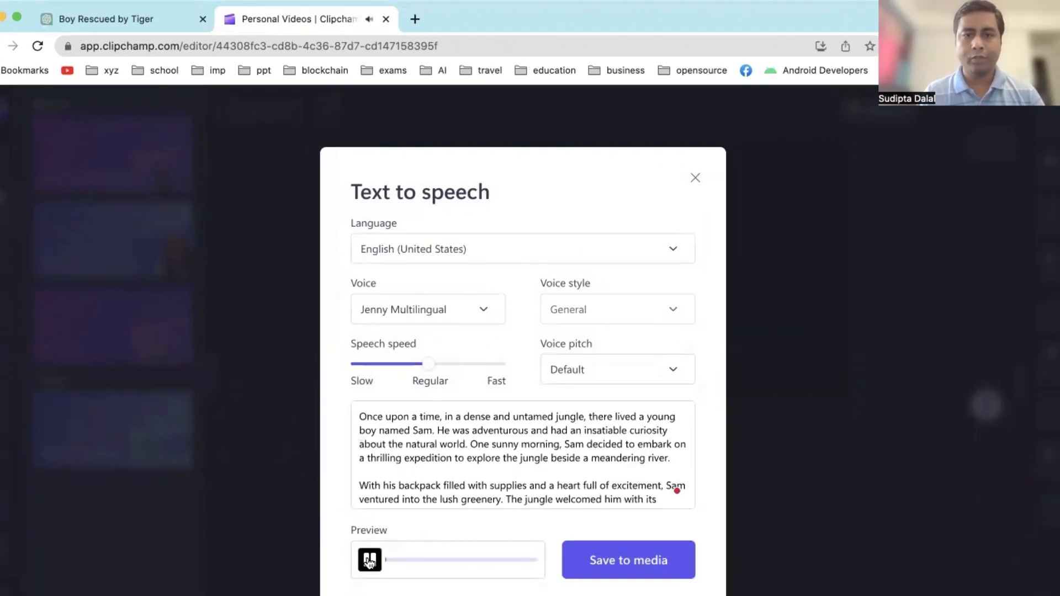
left_click(370, 562)
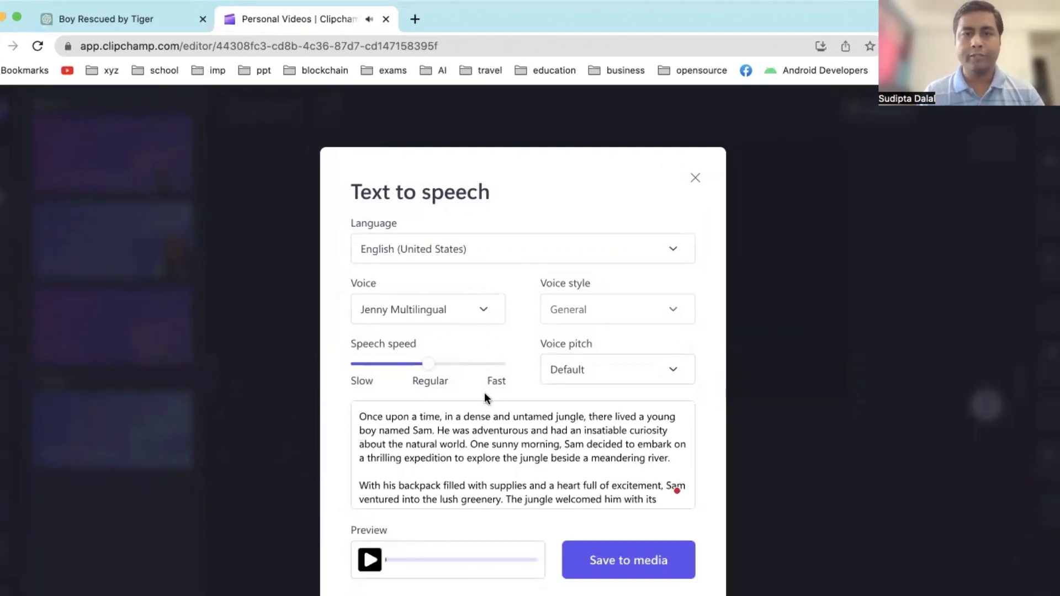
left_click(620, 564)
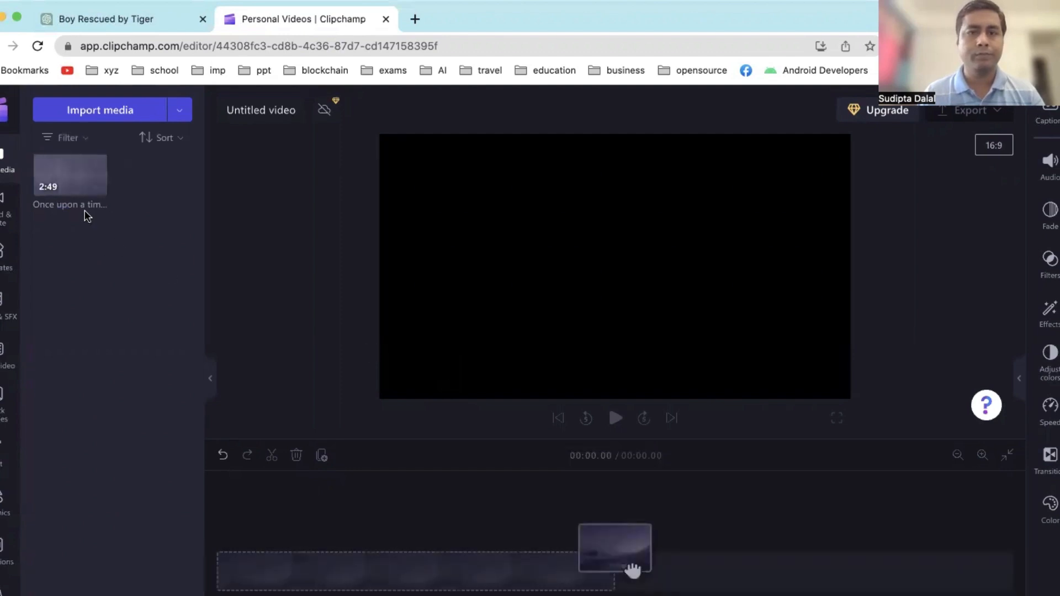
mouse_move(68, 185)
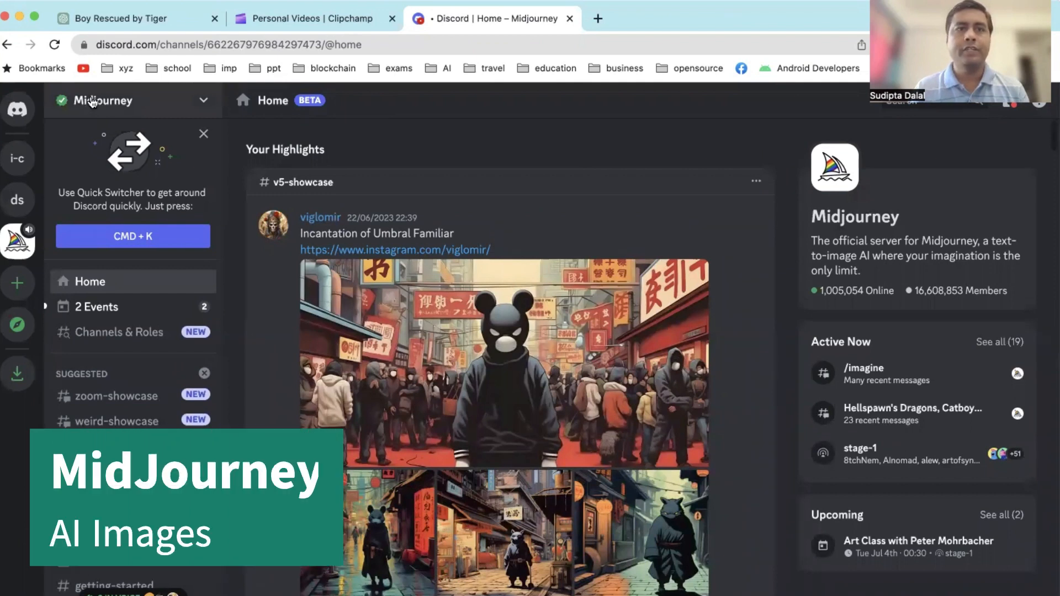
Step: Examine the Midjourney server on Discord, including its web address, showcase highlights and channel list
left_click(100, 47)
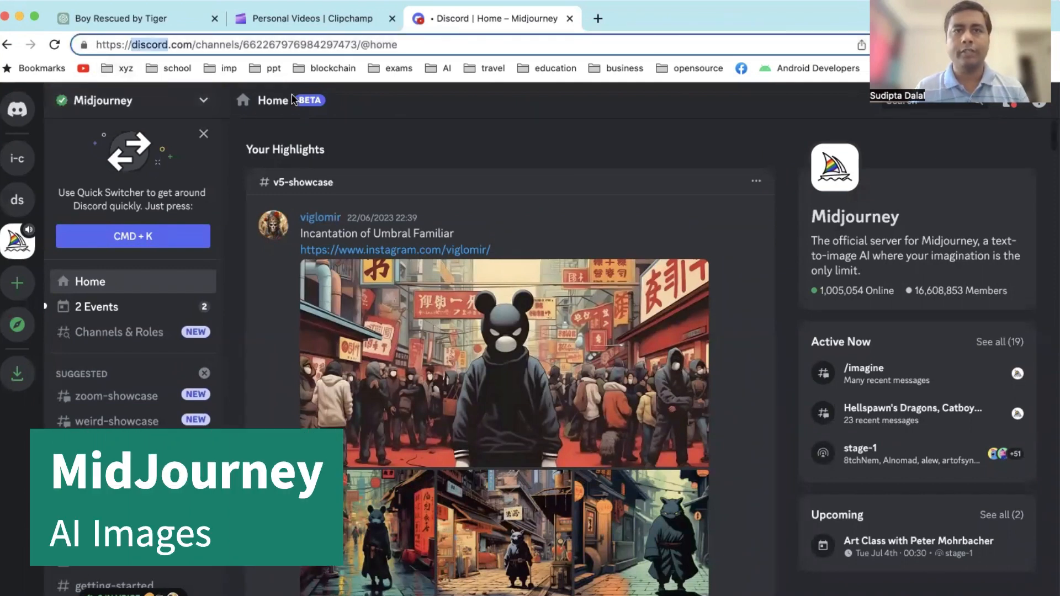
left_click_drag(411, 44, 55, 44)
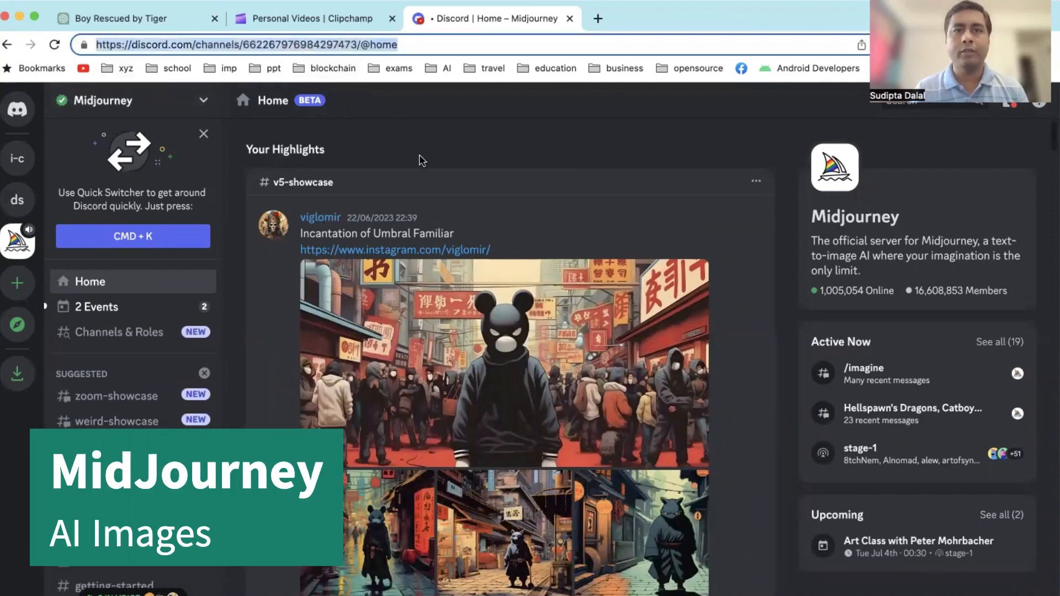
left_click(463, 152)
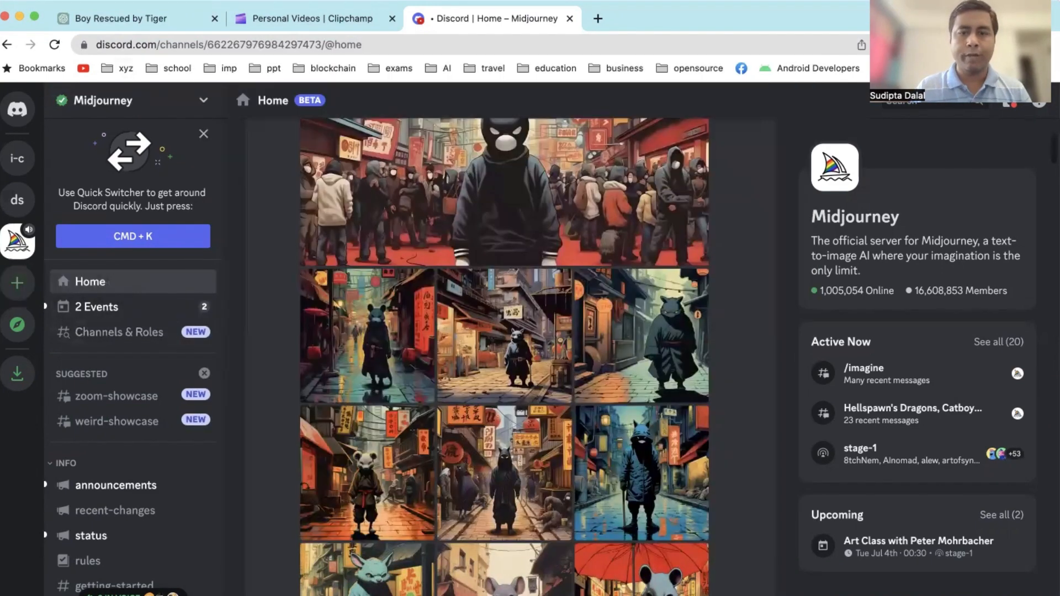
scroll(133, 425, "down", 6)
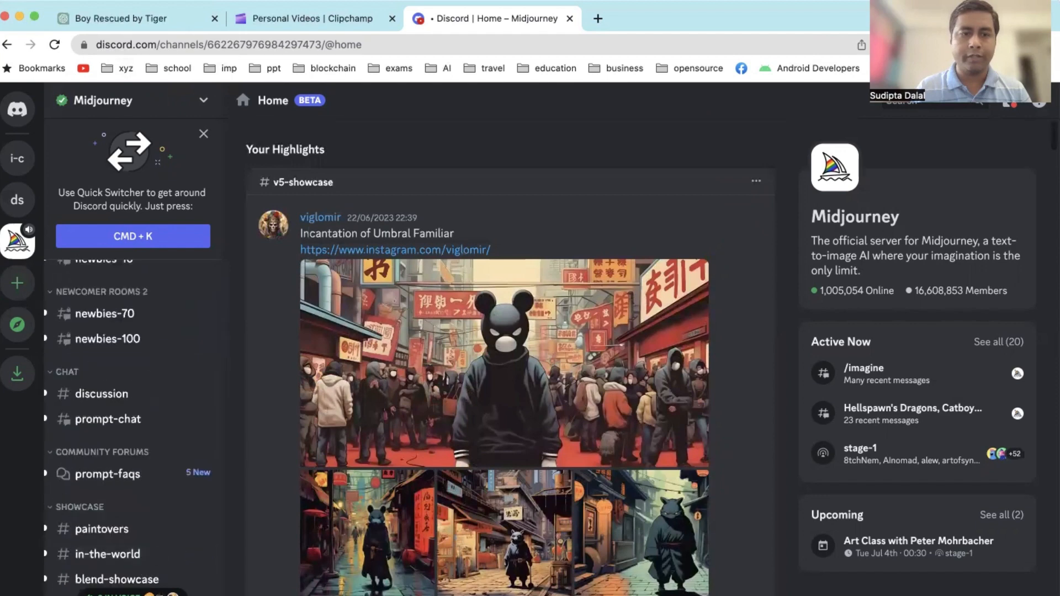
scroll(132, 426, "down", 4)
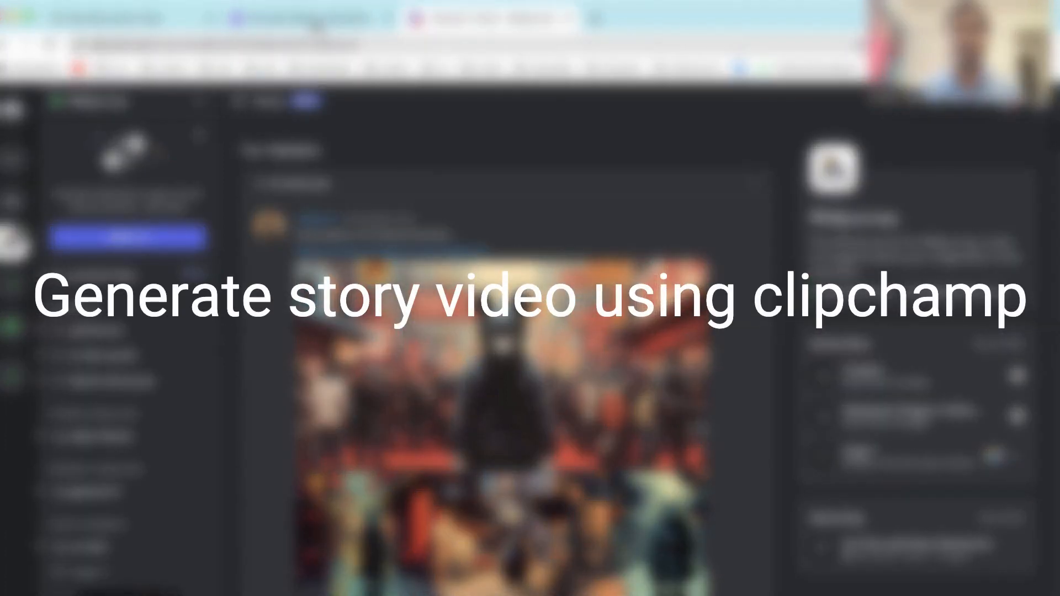
Step: Switch back to Clipchamp and select the "Once upon a time" narration clip on the timeline of the "A Boy's Journey Beside the" project
left_click(313, 27)
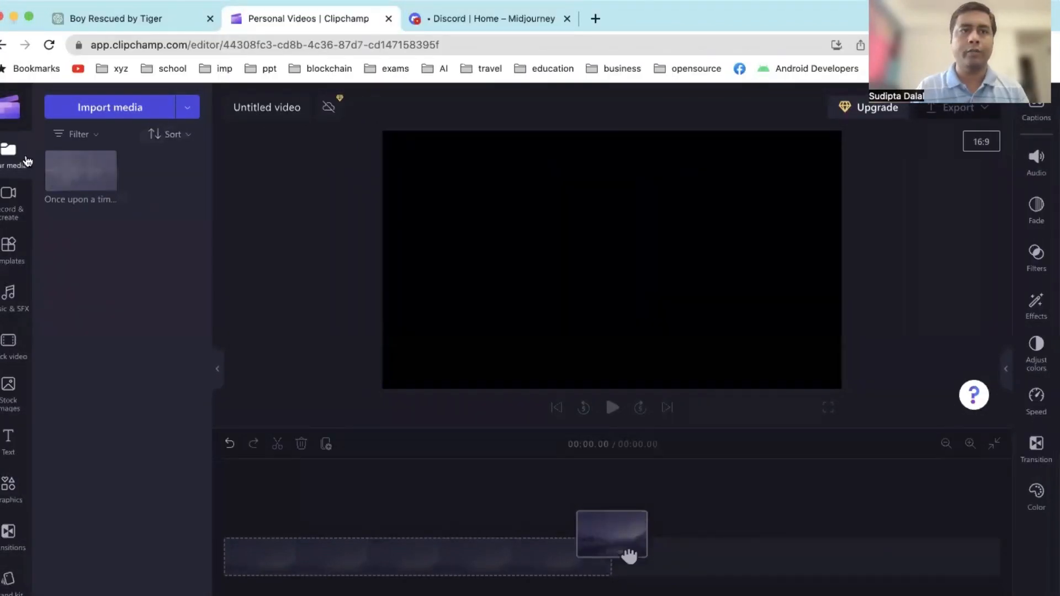
left_click_drag(81, 170, 630, 555)
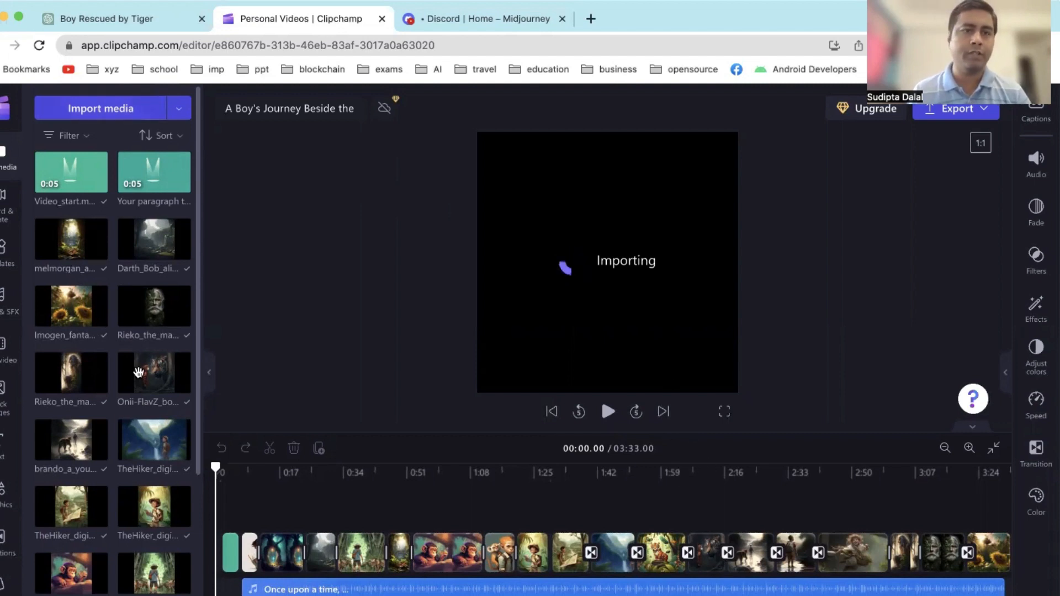
scroll(135, 408, "down", 2)
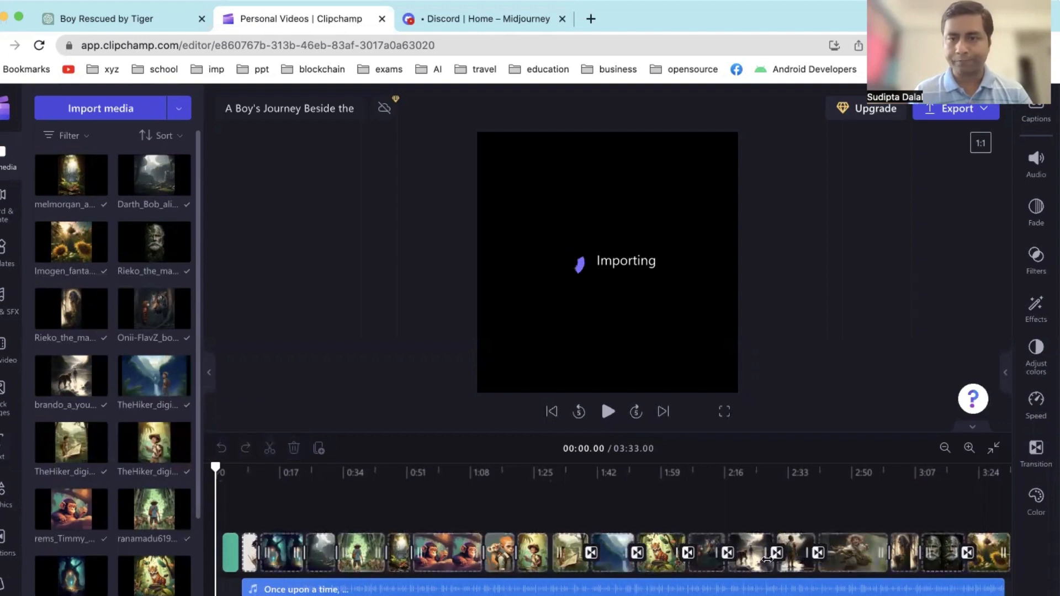
left_click(271, 591)
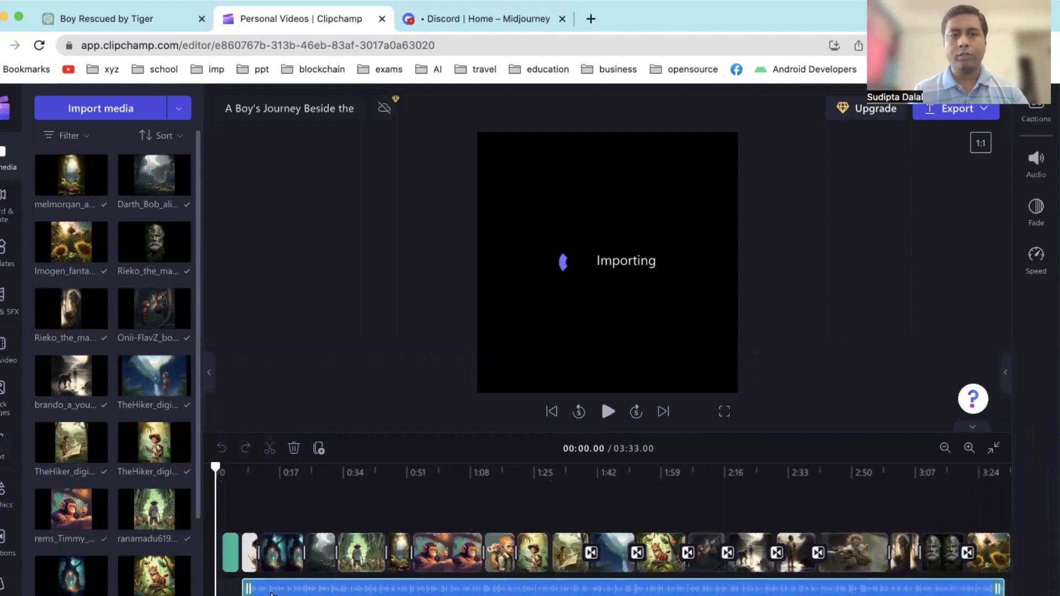